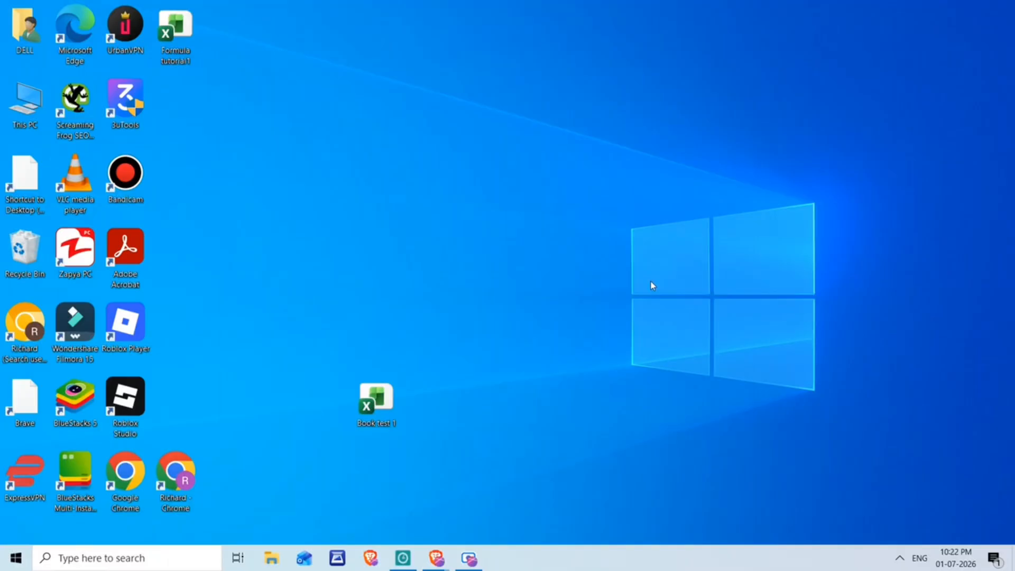
Rename the Book test 1 workbook in the Documents folder to "book test new 1" and open it.
{"action": "left_click", "coordinate": [271, 559]}
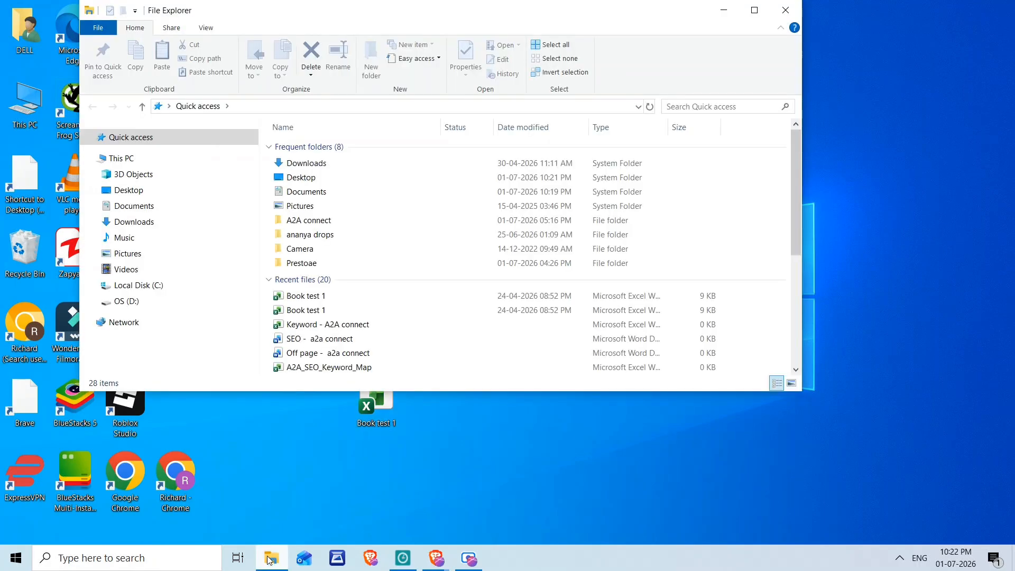
{"action": "left_click", "coordinate": [140, 207]}
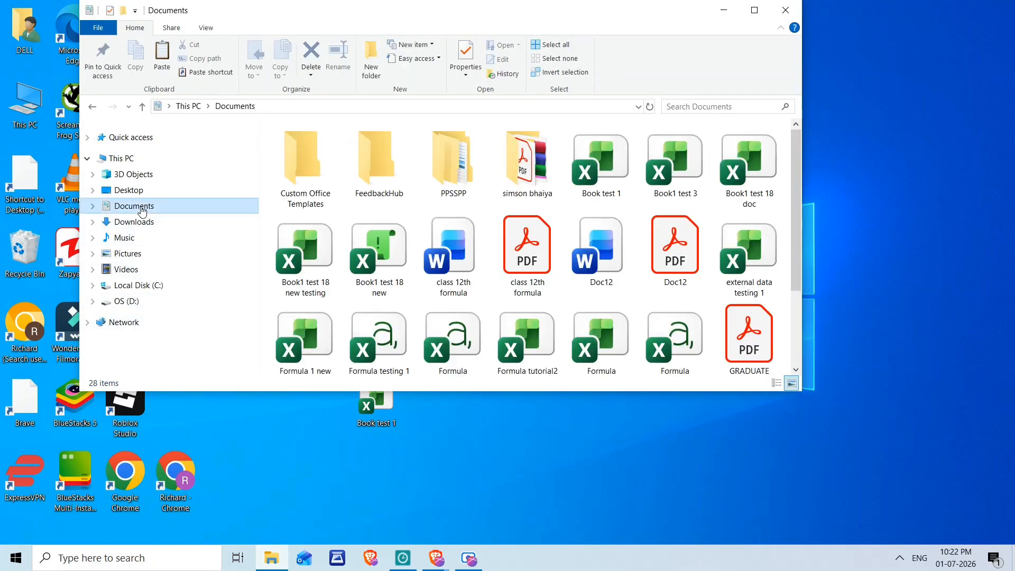
{"action": "left_click", "coordinate": [584, 190]}
{"action": "right_click", "coordinate": [585, 191]}
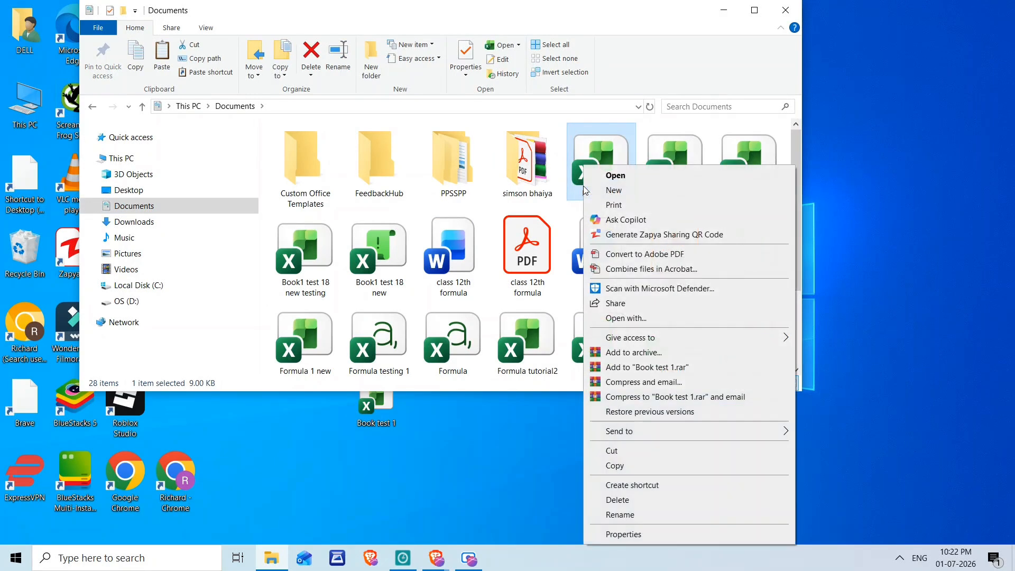
{"action": "left_click", "coordinate": [619, 514]}
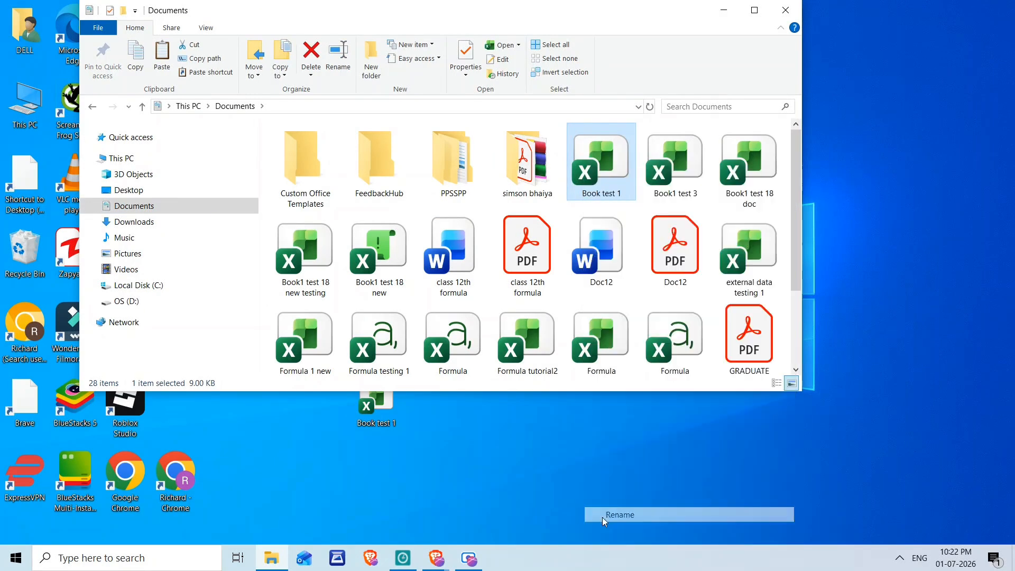
{"action": "key", "text": "BackSpace"}
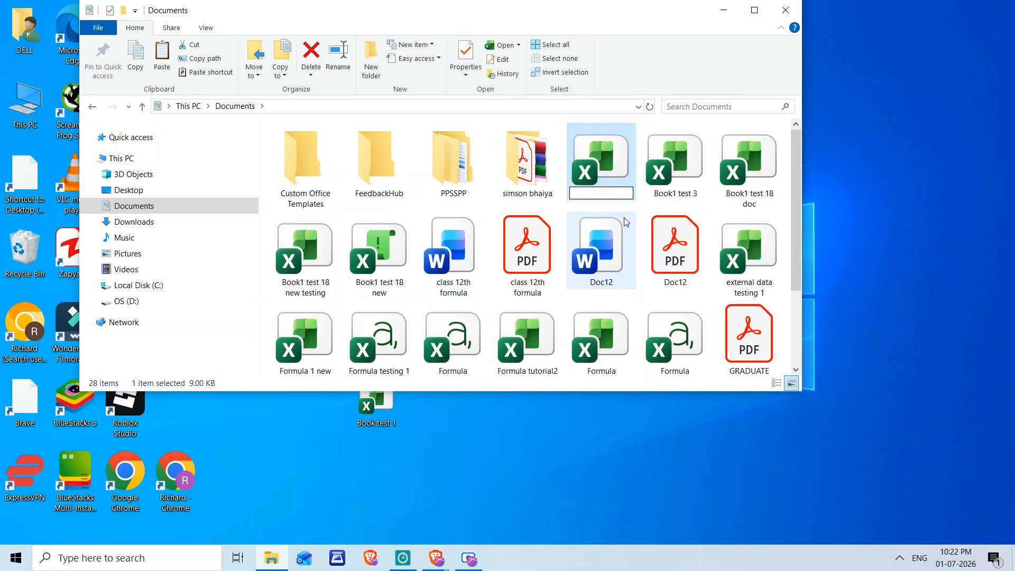
{"action": "type", "text": "book test new 1"}
{"action": "key", "text": "Return"}
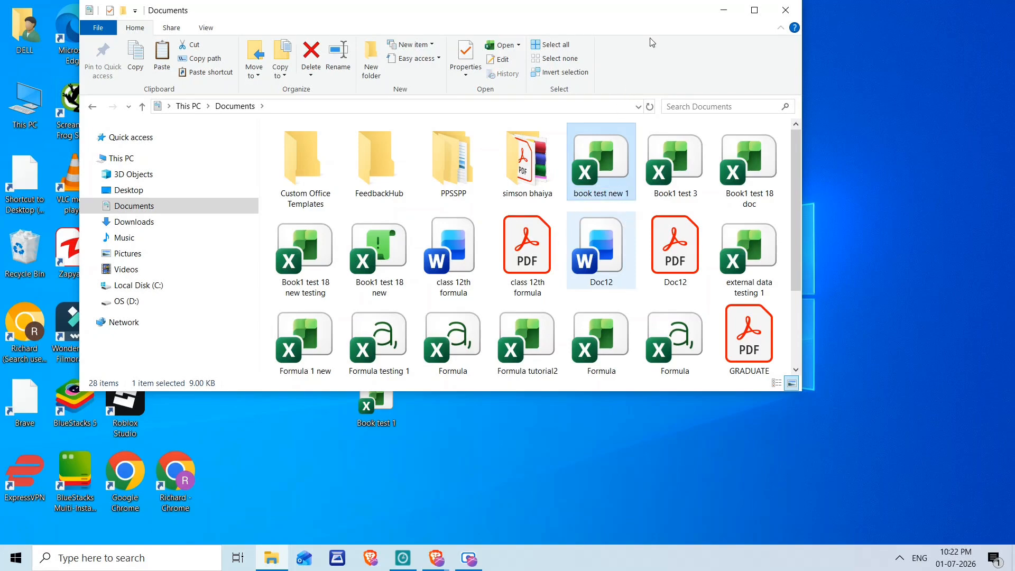
{"action": "double_click", "coordinate": [606, 170]}
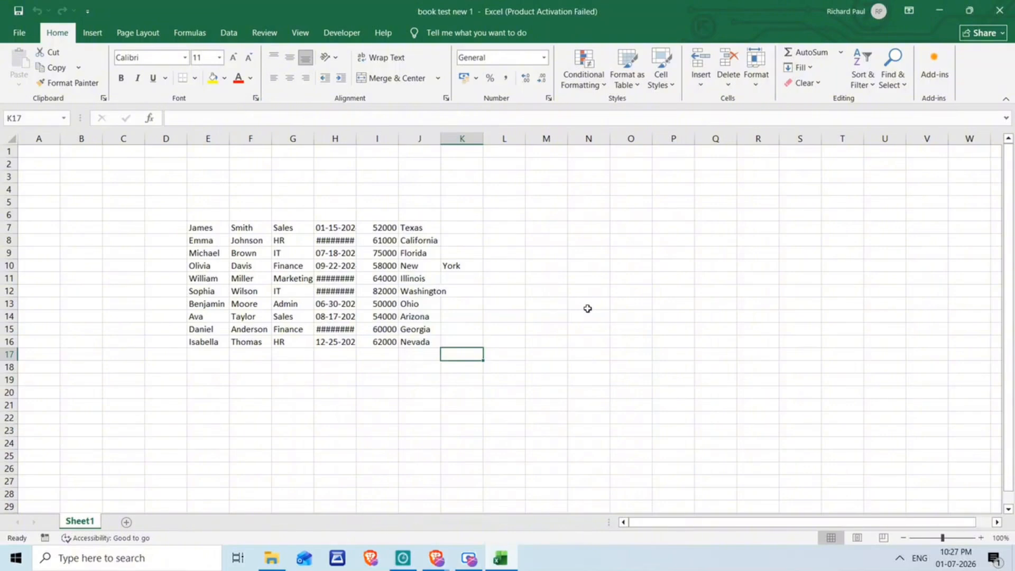
{"action": "left_click", "coordinate": [587, 308]}
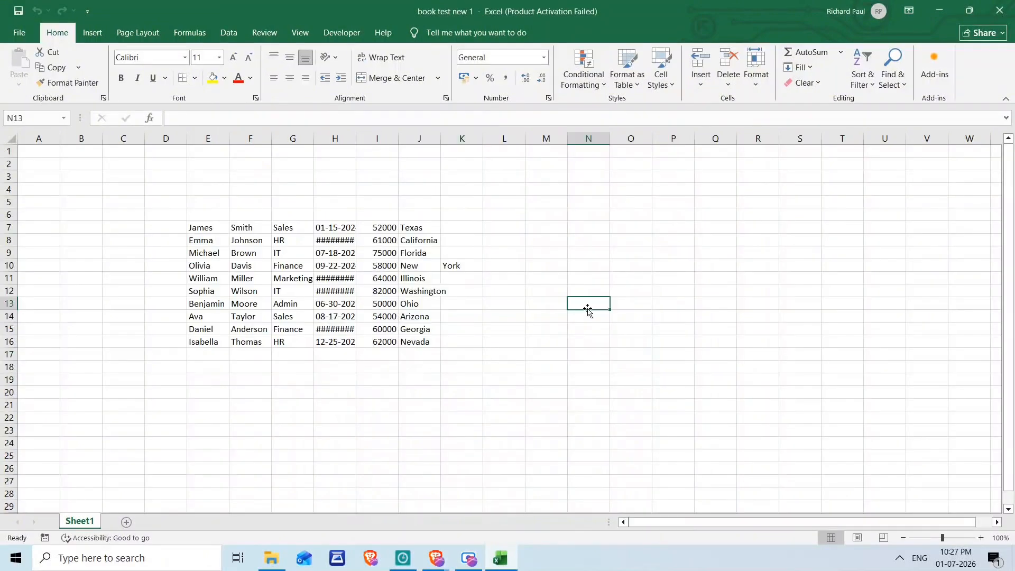
Open the Trusted Locations settings in Excel's Trust Center.
{"action": "left_click", "coordinate": [18, 32]}
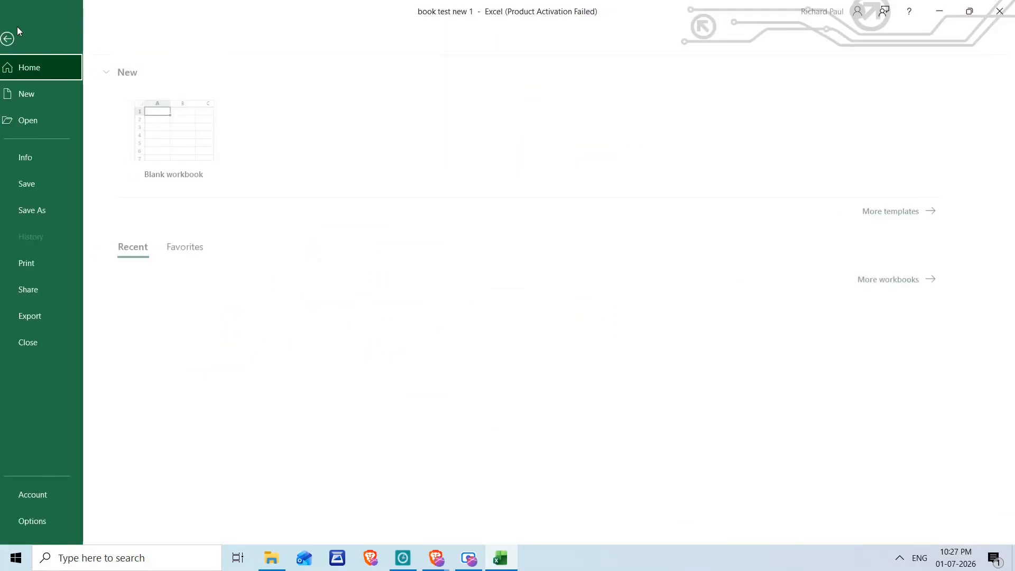
{"action": "left_click", "coordinate": [16, 531]}
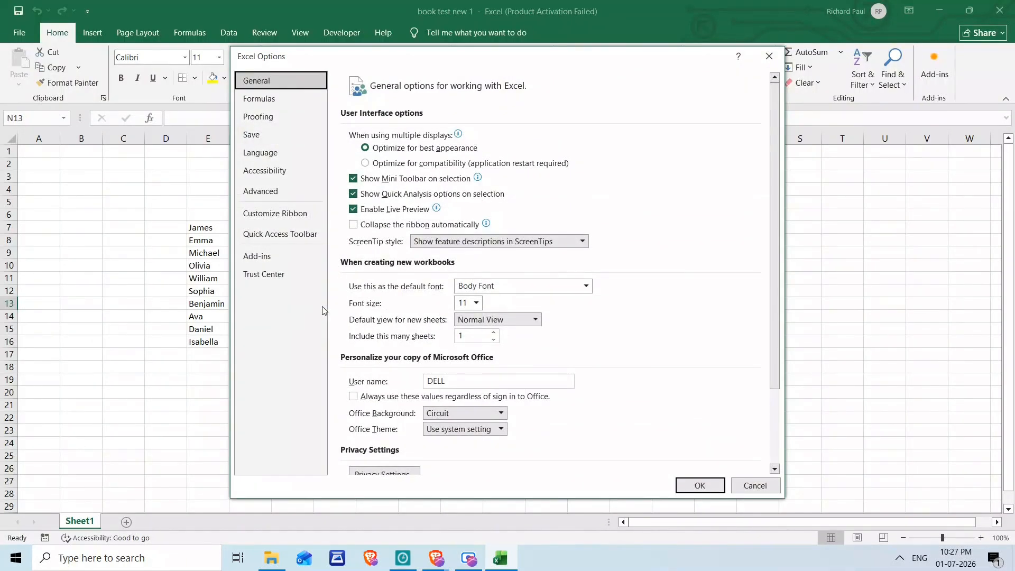
{"action": "left_click", "coordinate": [285, 281]}
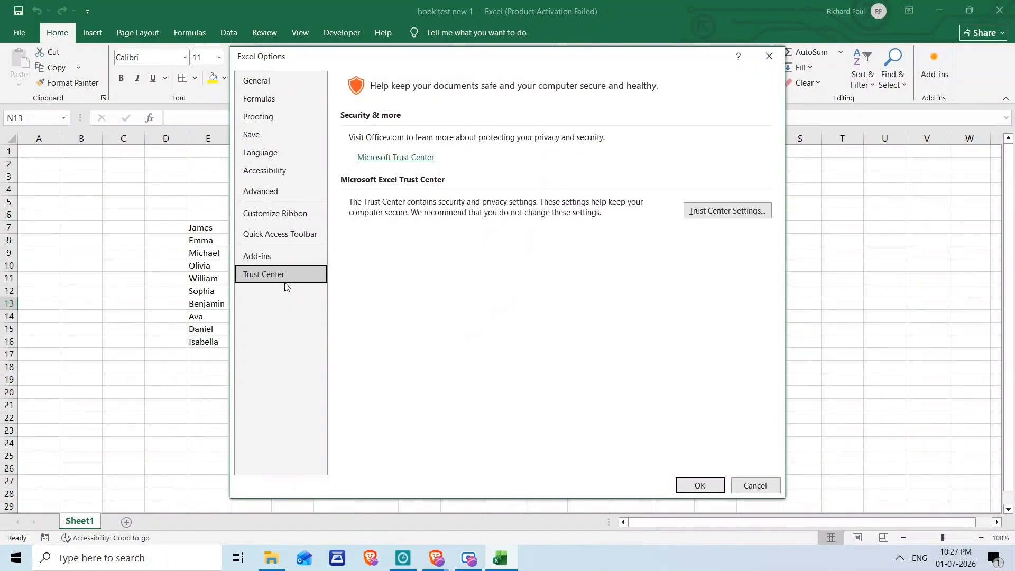
{"action": "left_click", "coordinate": [690, 211]}
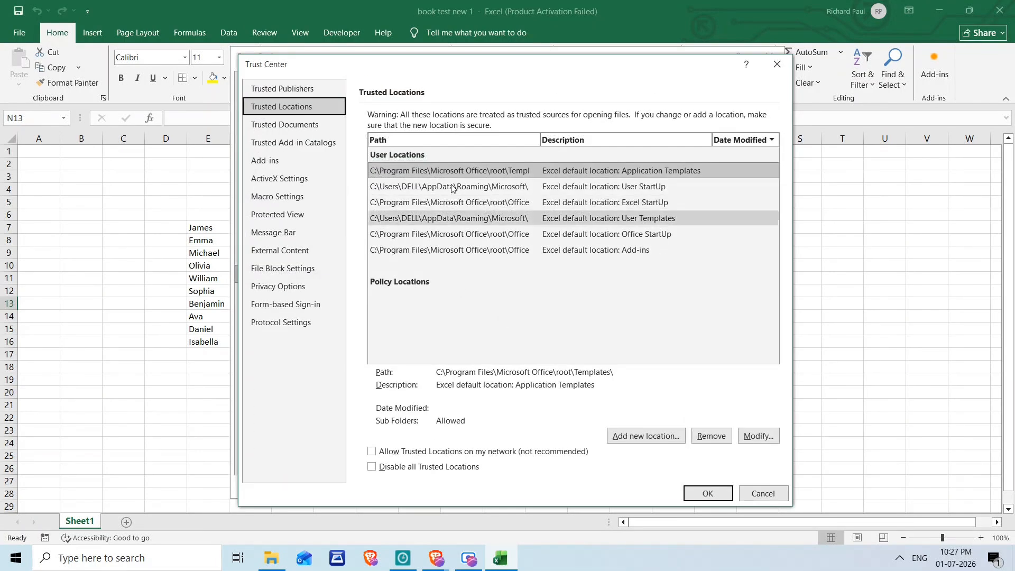
{"action": "left_click", "coordinate": [284, 91]}
{"action": "left_click", "coordinate": [285, 104]}
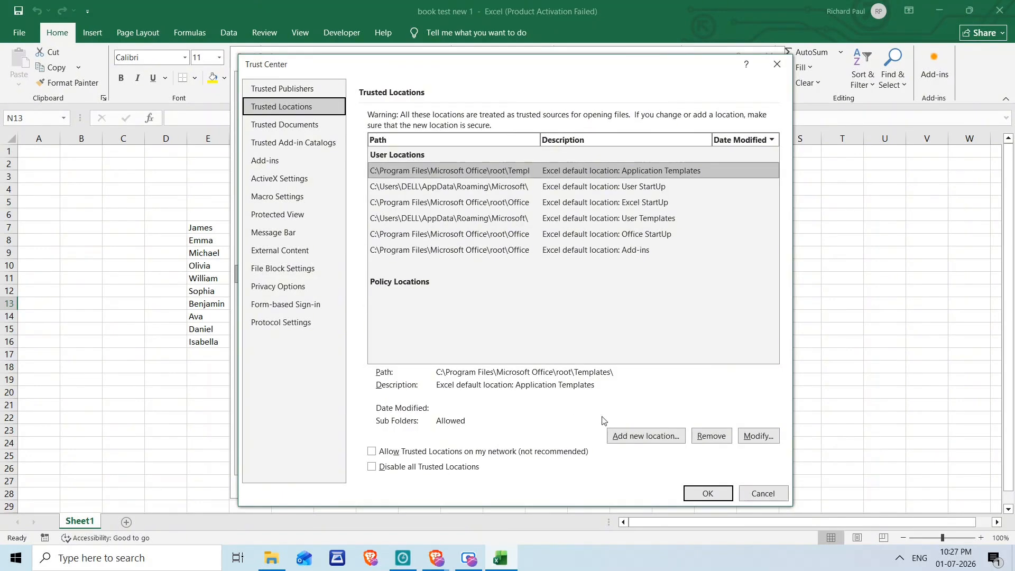
Start adding a new trusted location and choose the Tallyprime folder inside Documents\files as its path.
{"action": "left_click", "coordinate": [644, 436]}
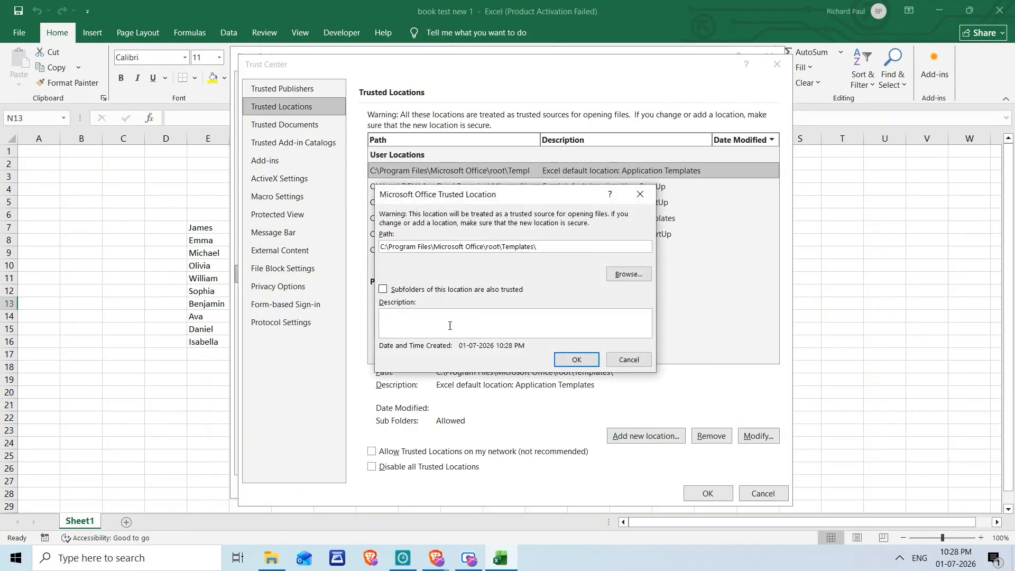
{"action": "left_click", "coordinate": [634, 274]}
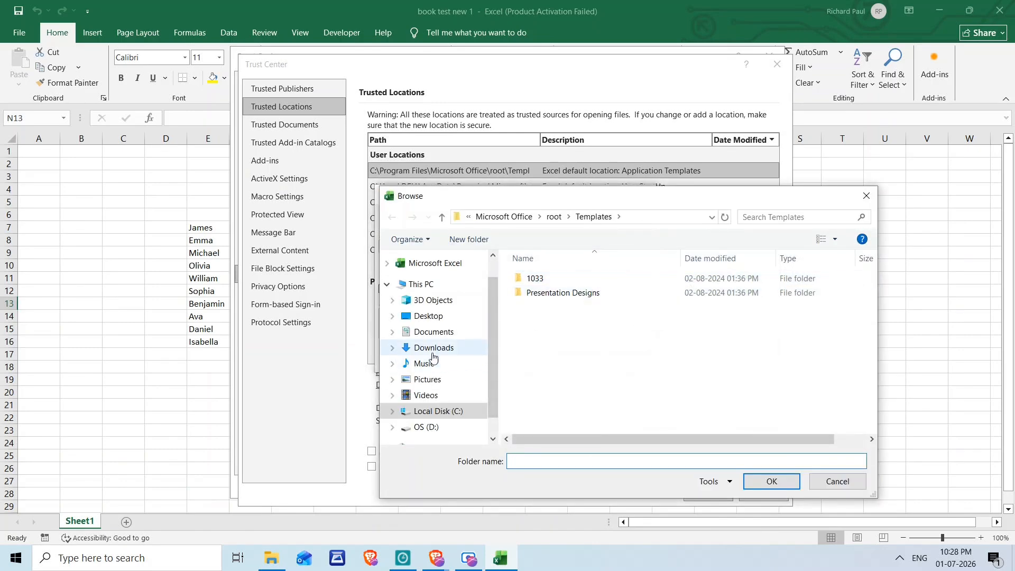
{"action": "left_click", "coordinate": [424, 333]}
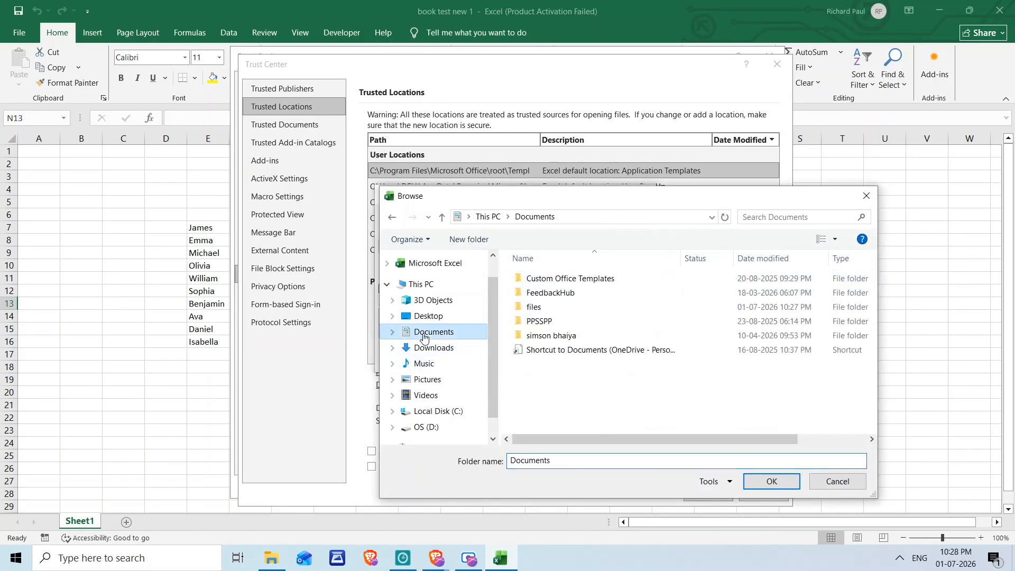
{"action": "left_click", "coordinate": [546, 312]}
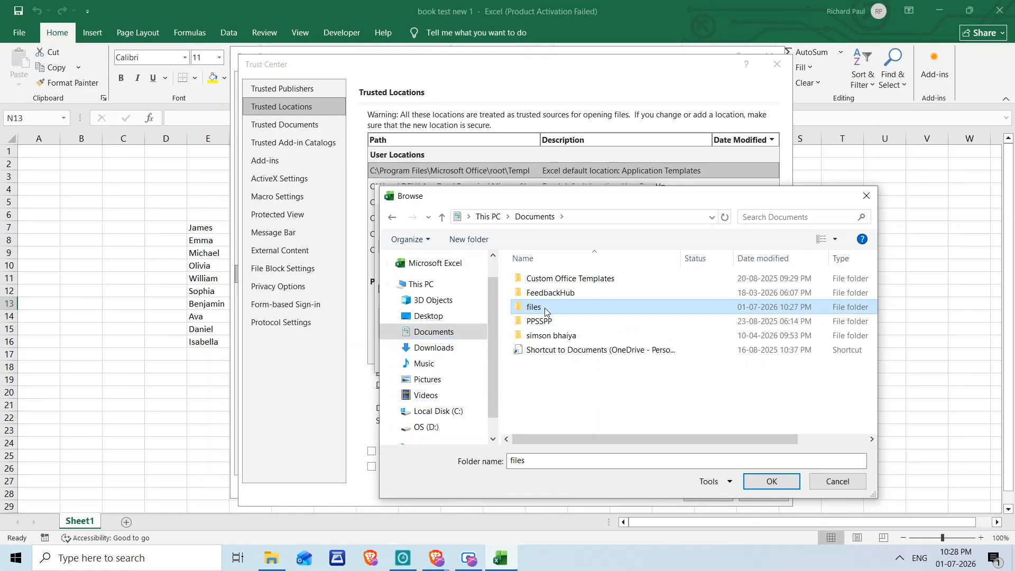
{"action": "double_click", "coordinate": [546, 311]}
{"action": "left_click", "coordinate": [553, 280]}
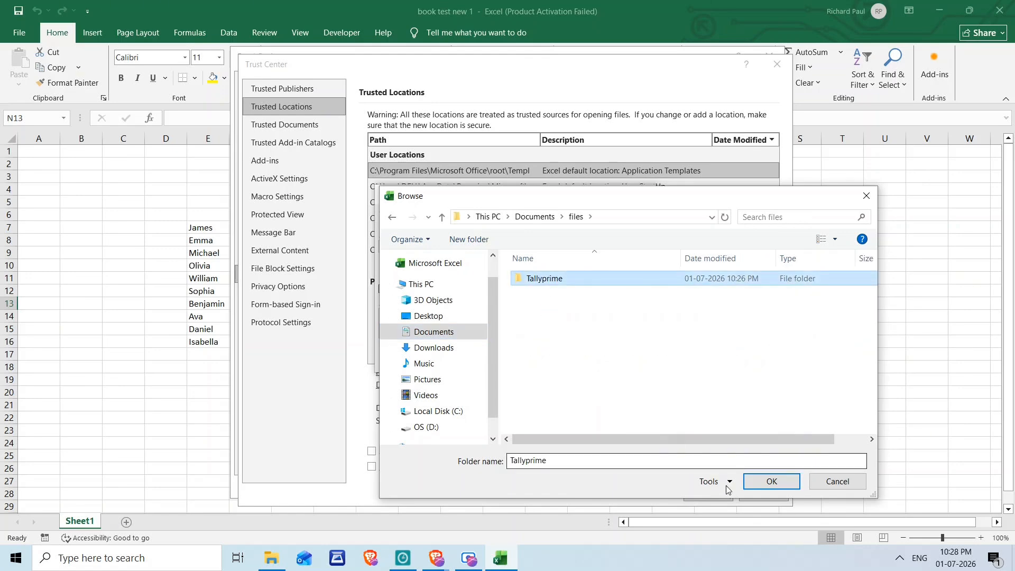
{"action": "left_click", "coordinate": [759, 481]}
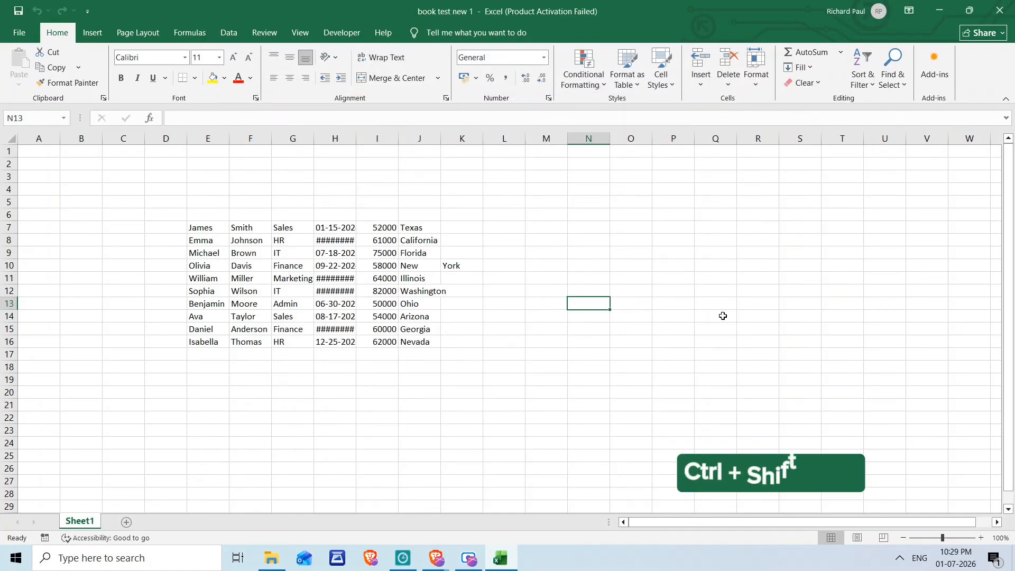
Open Task Manager and select the running Microsoft Excel process.
{"action": "key", "text": "ctrl+shift+Escape"}
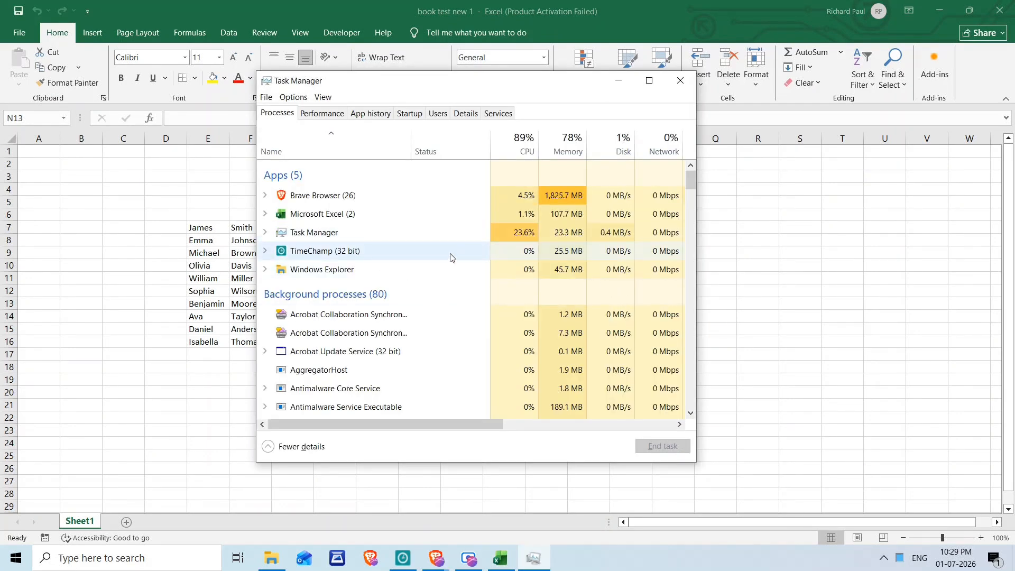
{"action": "left_click", "coordinate": [349, 218]}
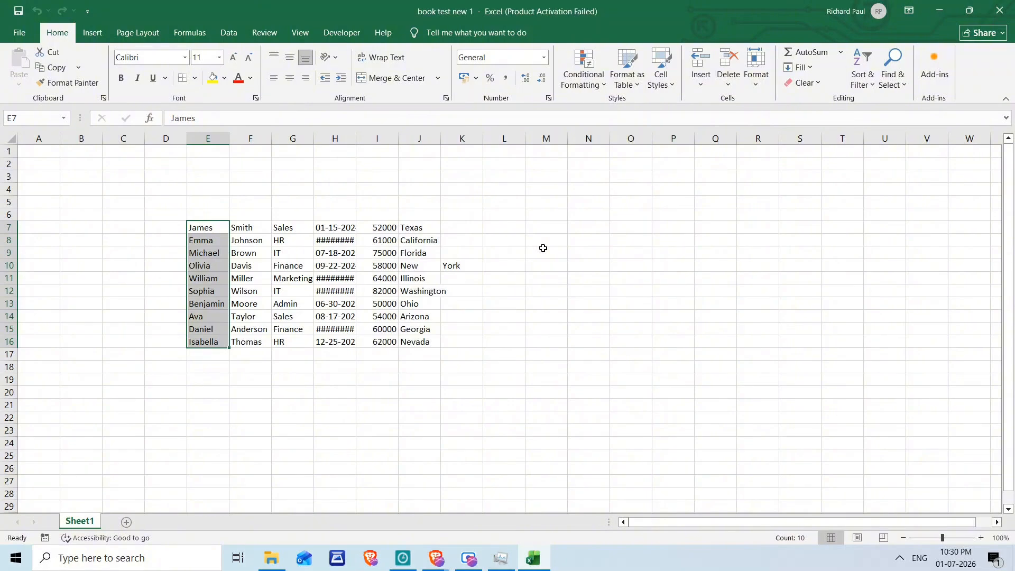
Open the list of available add-ins from Excel's options, with Excel Add-ins as the type to manage.
{"action": "left_click", "coordinate": [10, 33]}
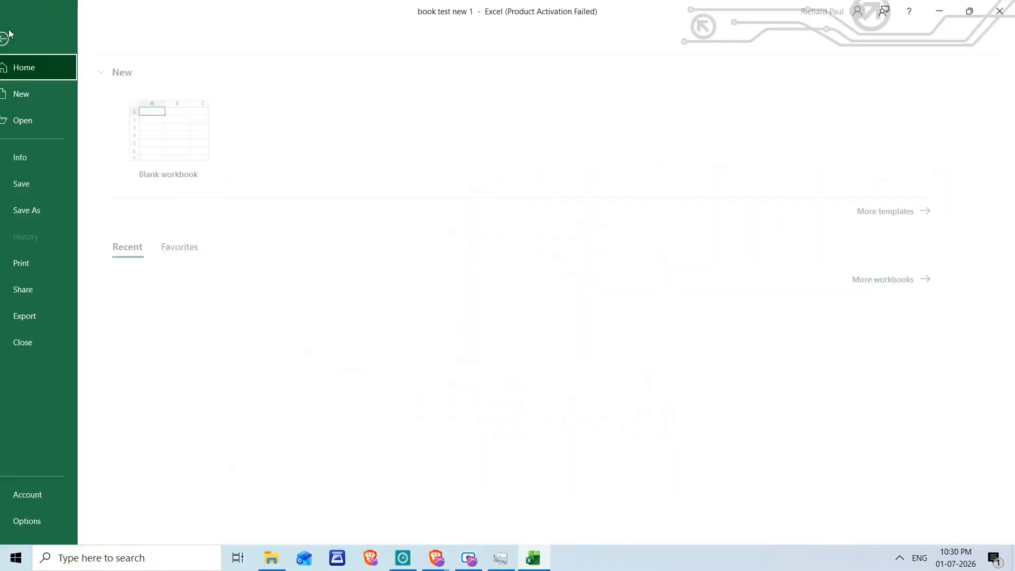
{"action": "left_click", "coordinate": [41, 519]}
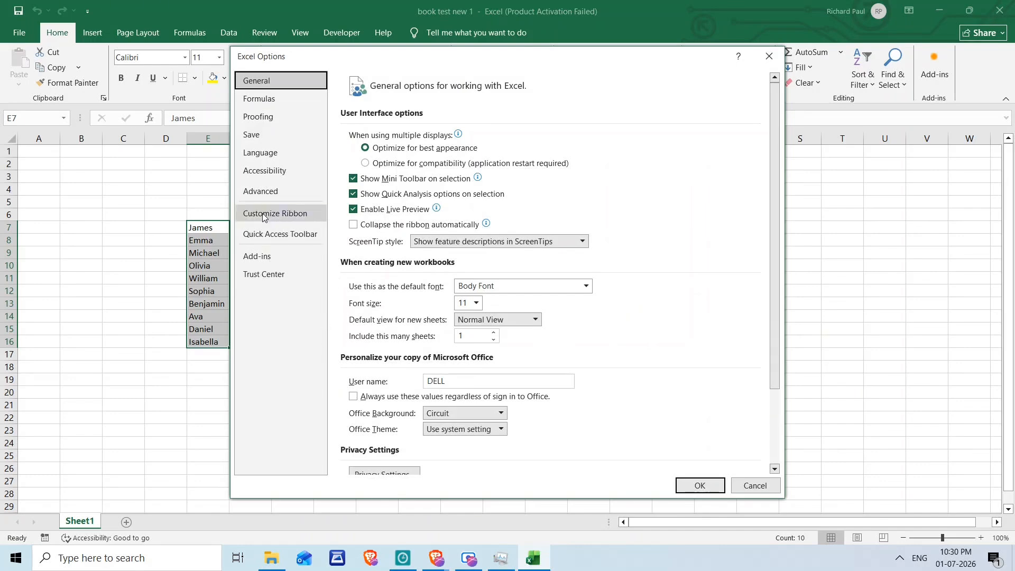
{"action": "left_click", "coordinate": [262, 263]}
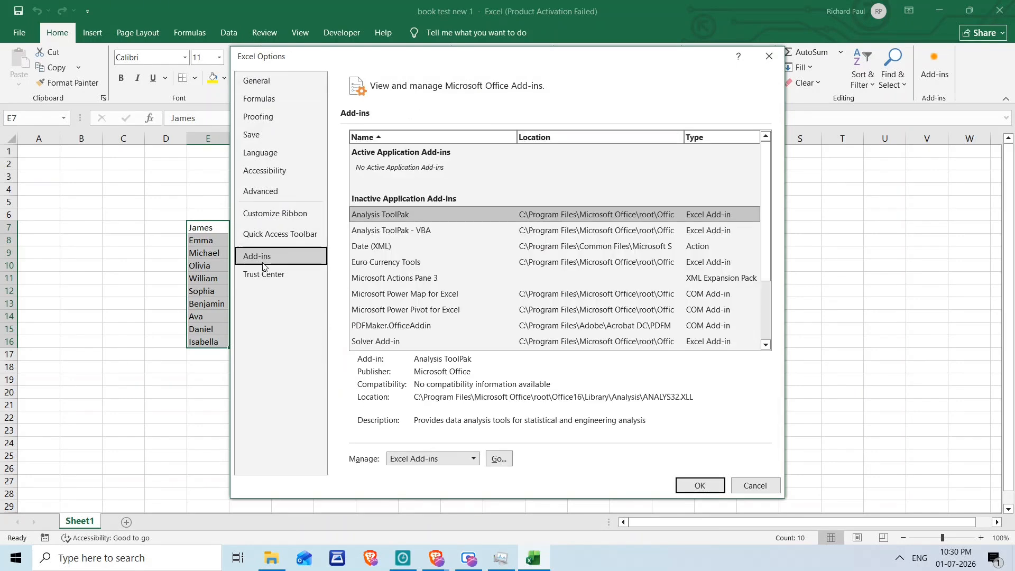
{"action": "left_click", "coordinate": [454, 459]}
{"action": "left_click", "coordinate": [393, 380]}
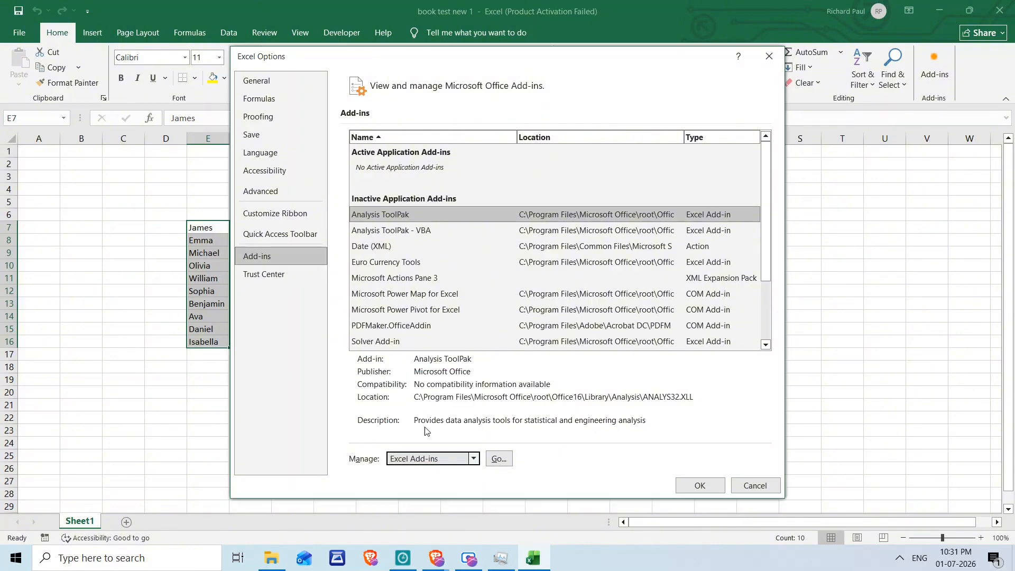
{"action": "left_click", "coordinate": [497, 459]}
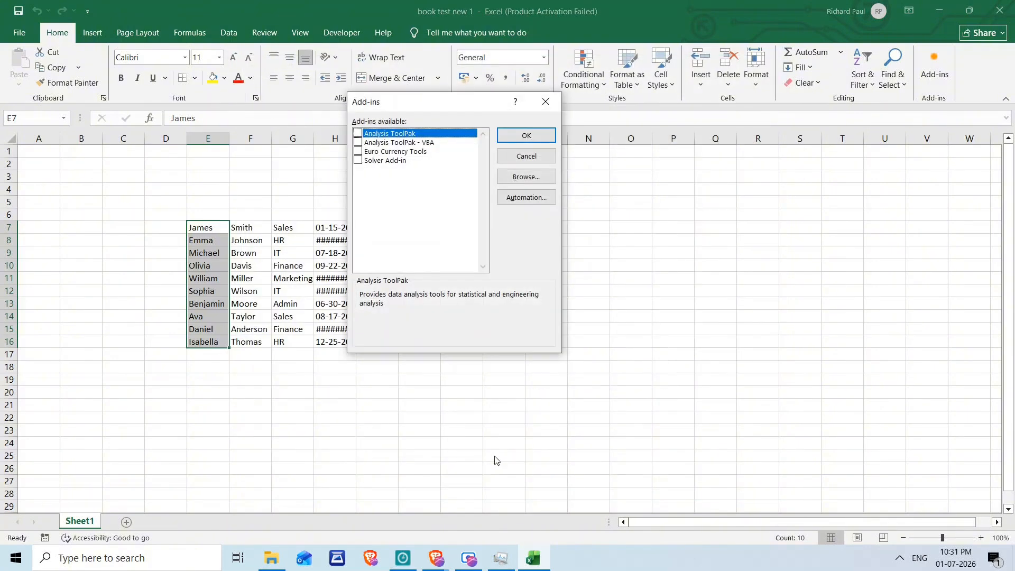
Mark Analysis ToolPak, Analysis ToolPak - VBA, Euro Currency Tools and Solver Add-in as enabled.
{"action": "left_click", "coordinate": [358, 133]}
{"action": "left_click", "coordinate": [358, 142]}
{"action": "left_click", "coordinate": [358, 151]}
{"action": "left_click", "coordinate": [358, 161]}
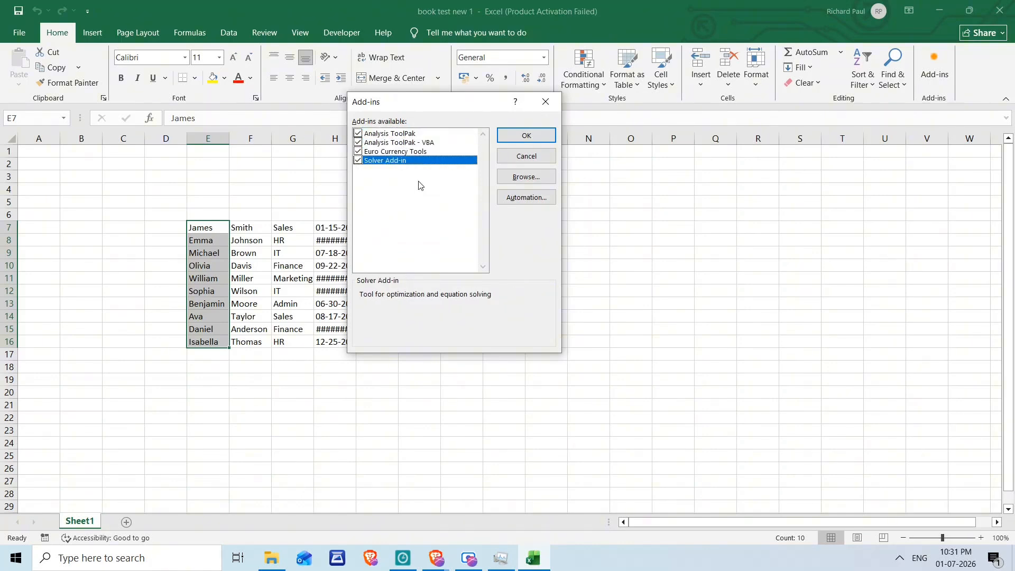
Disable Analysis ToolPak, Analysis ToolPak - VBA, Euro Currency Tools and Solver Add-in, and apply the add-in selection.
{"action": "left_click", "coordinate": [358, 133]}
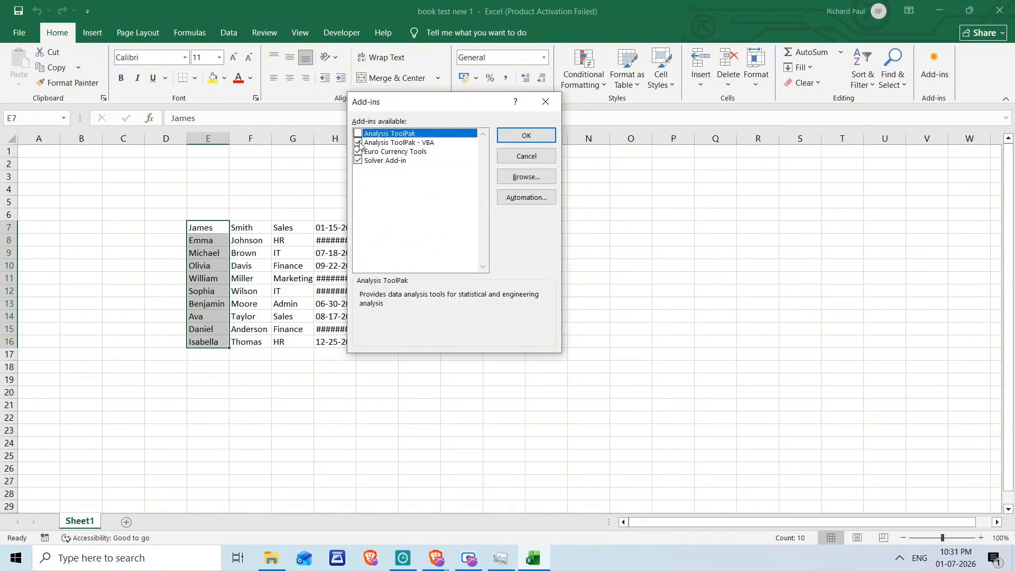
{"action": "left_click", "coordinate": [358, 142]}
{"action": "left_click", "coordinate": [358, 151]}
{"action": "left_click", "coordinate": [358, 160]}
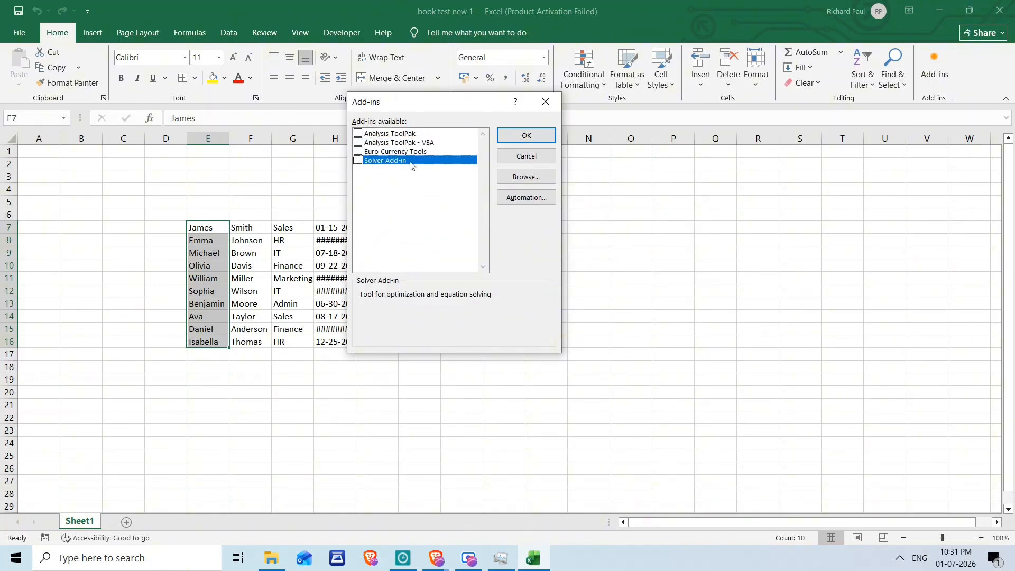
{"action": "left_click", "coordinate": [502, 137]}
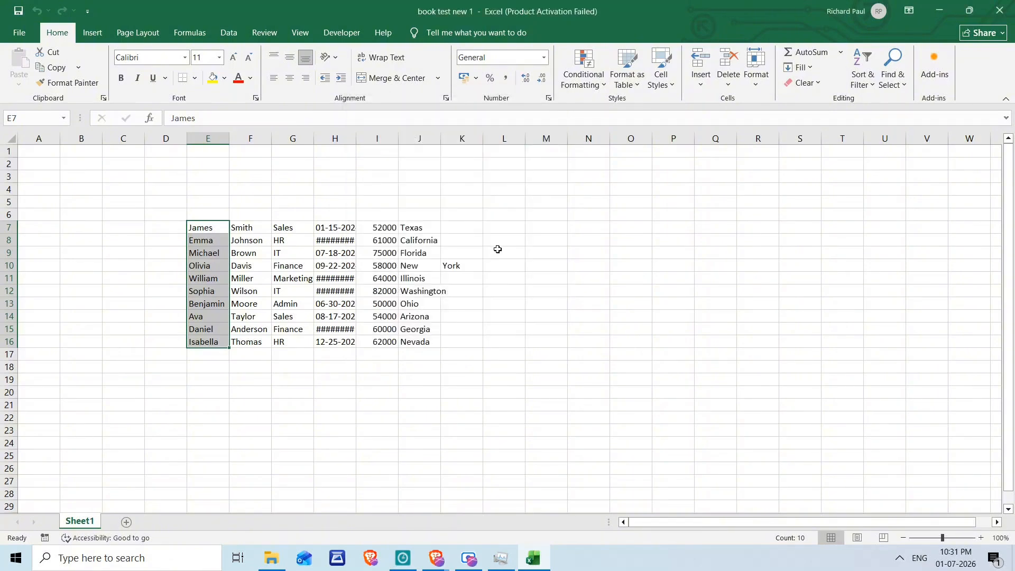